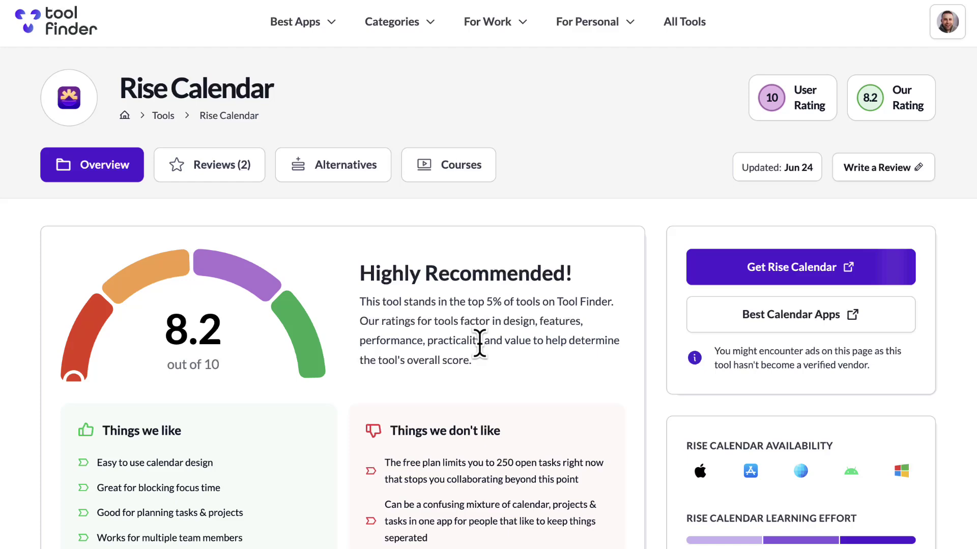
click(215, 168)
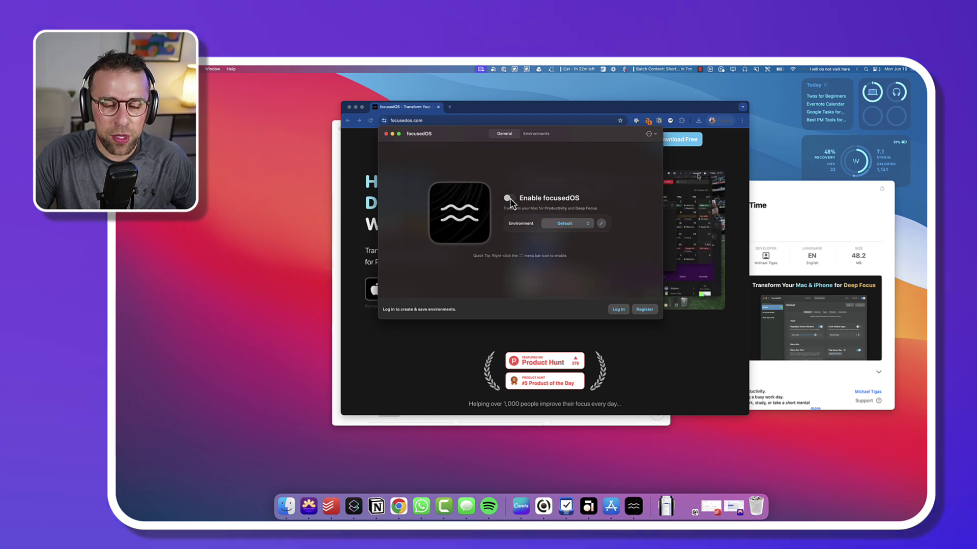
- Enable focusedOS with the Default environment and pause its ambient sound
click(507, 198)
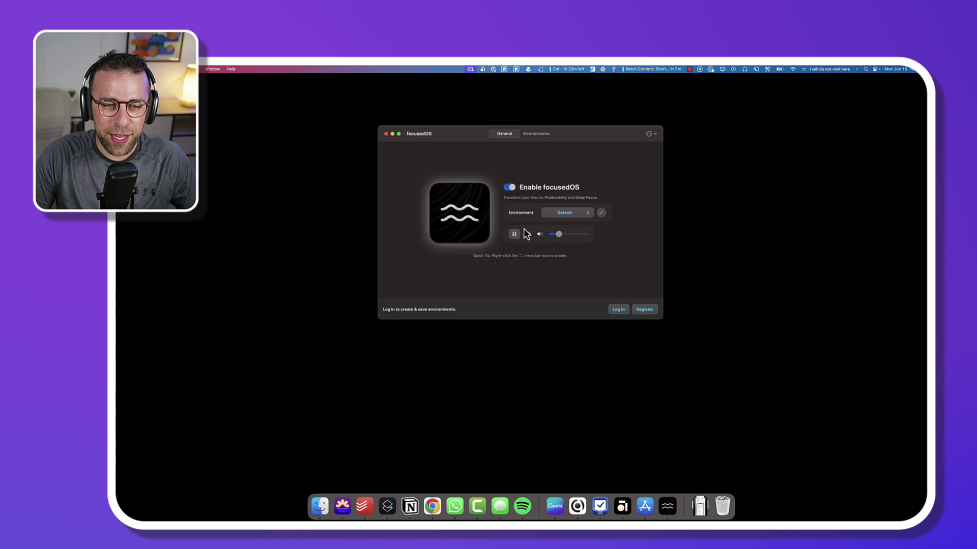
click(514, 235)
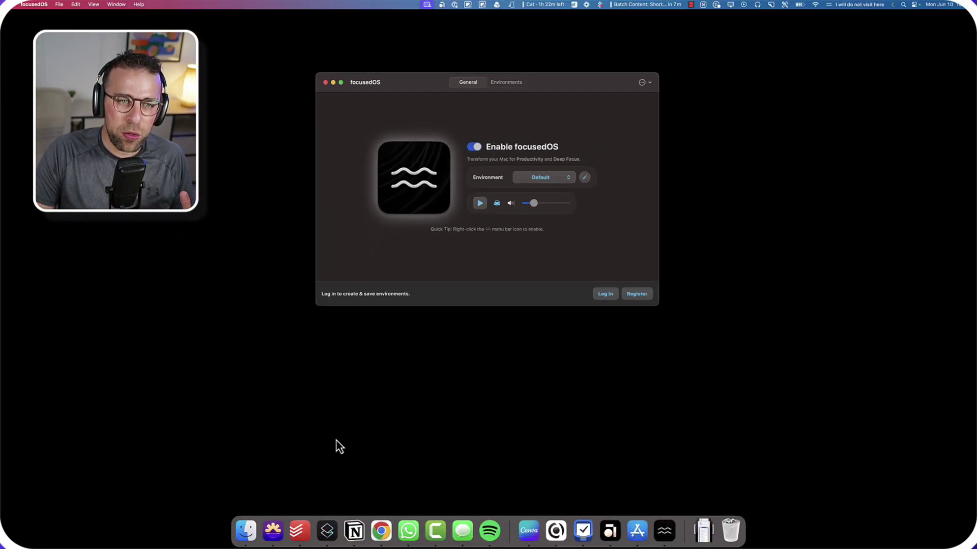
- Switch to Notion, reposition its Meetings window slightly higher, and return to focusedOS
click(355, 531)
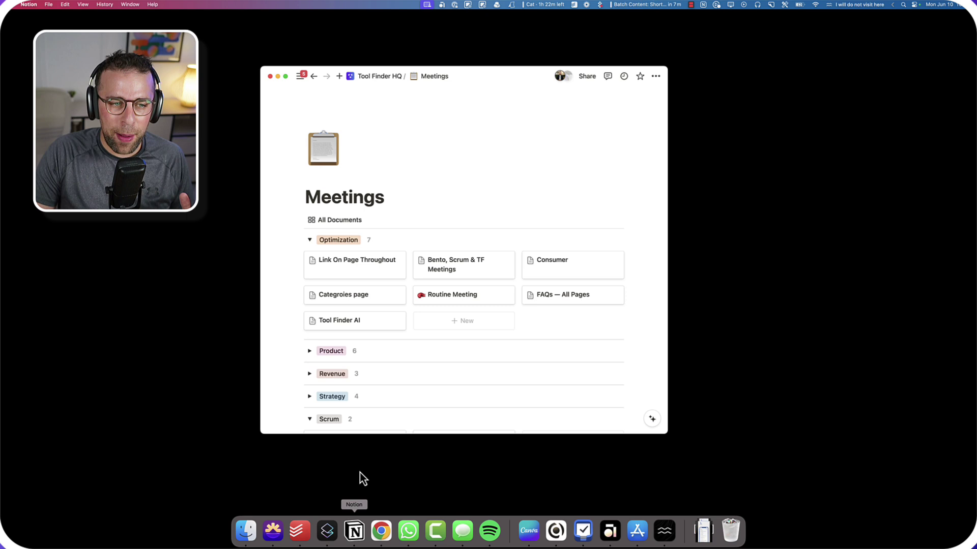
drag(478, 78, 495, 57)
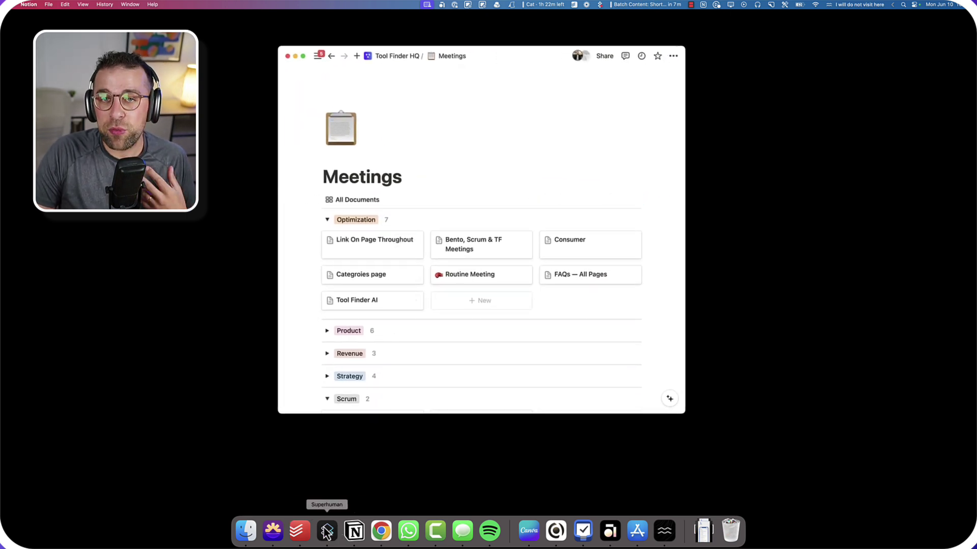
click(664, 531)
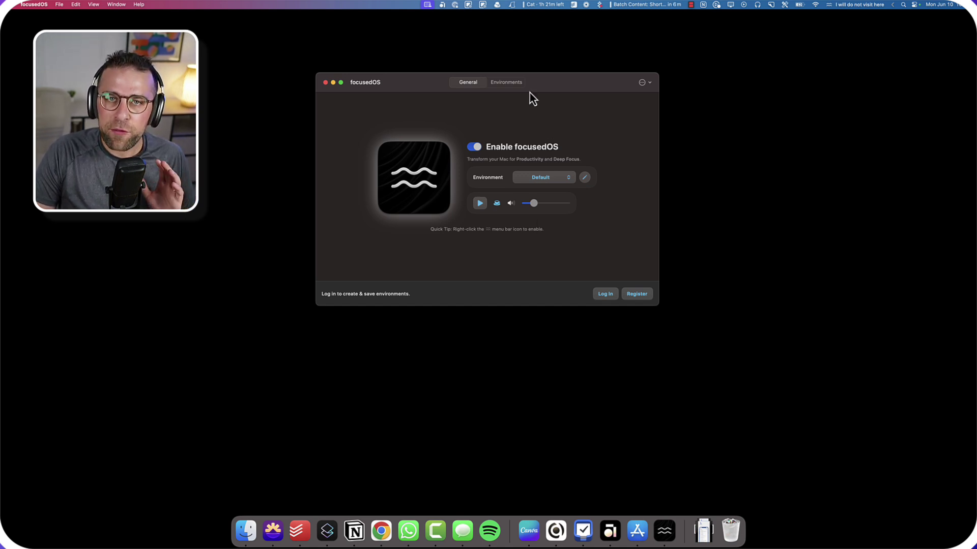
- In the Default environment's behavior settings, lower the Window Dimming level to its minimum and bring it back to maximum
click(511, 85)
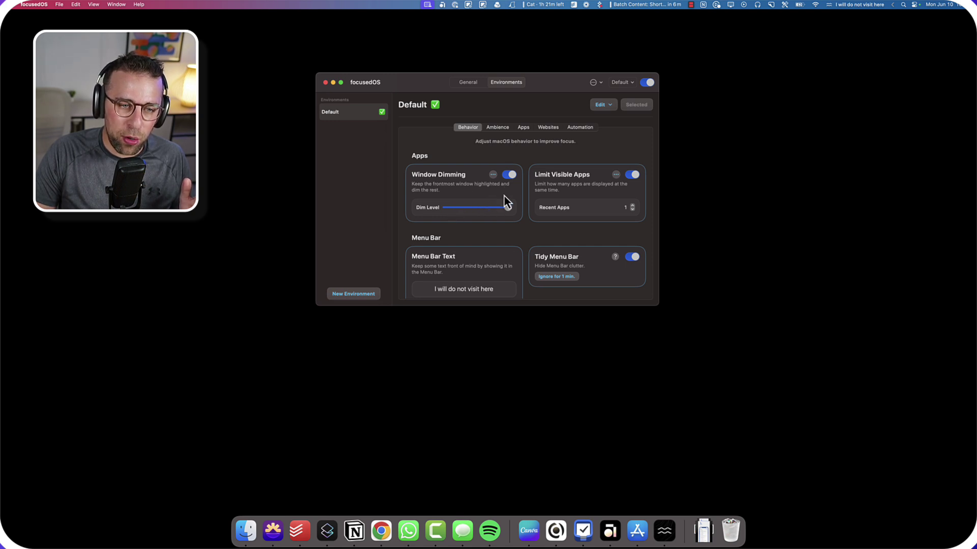
click(446, 207)
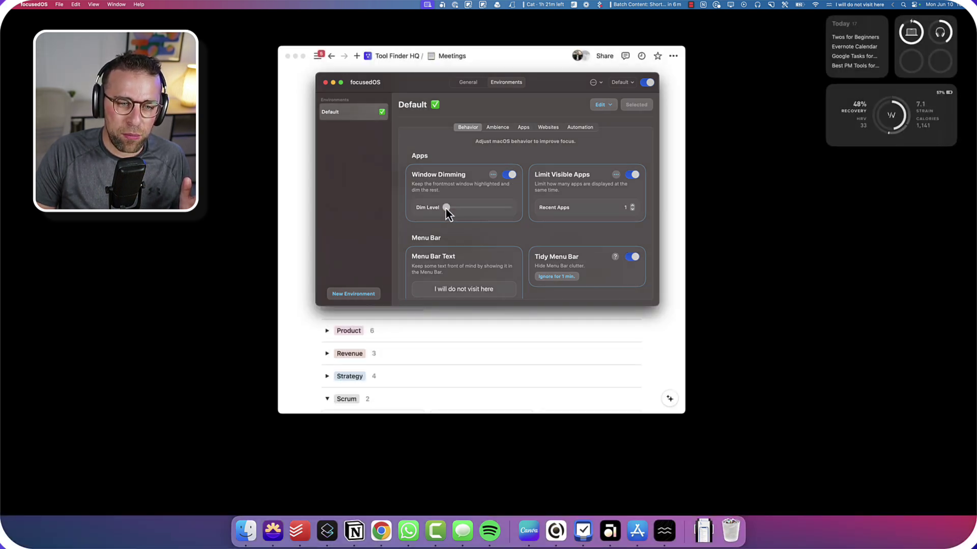
drag(445, 207, 510, 207)
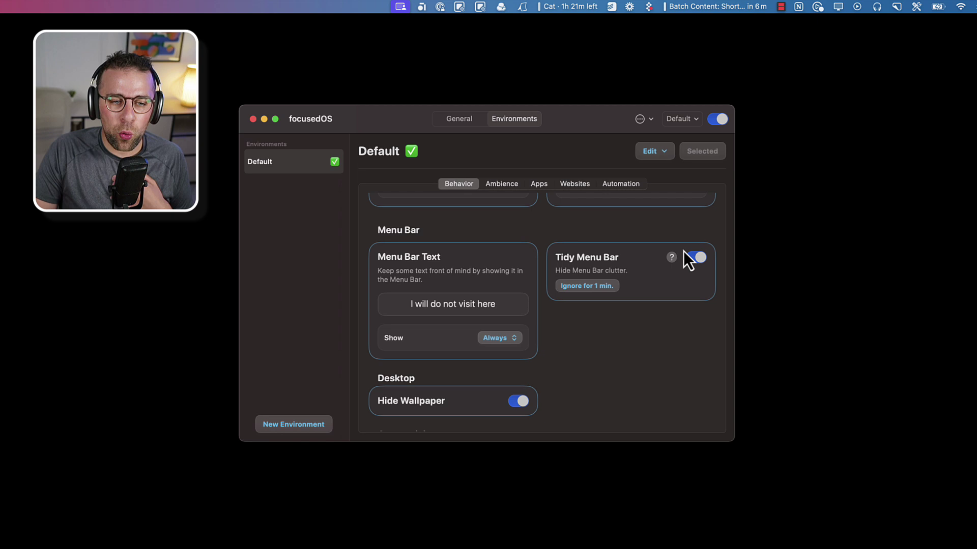
- Switch the Default environment's Hide Wallpaper setting off and back on
scroll(585, 340, down, 3)
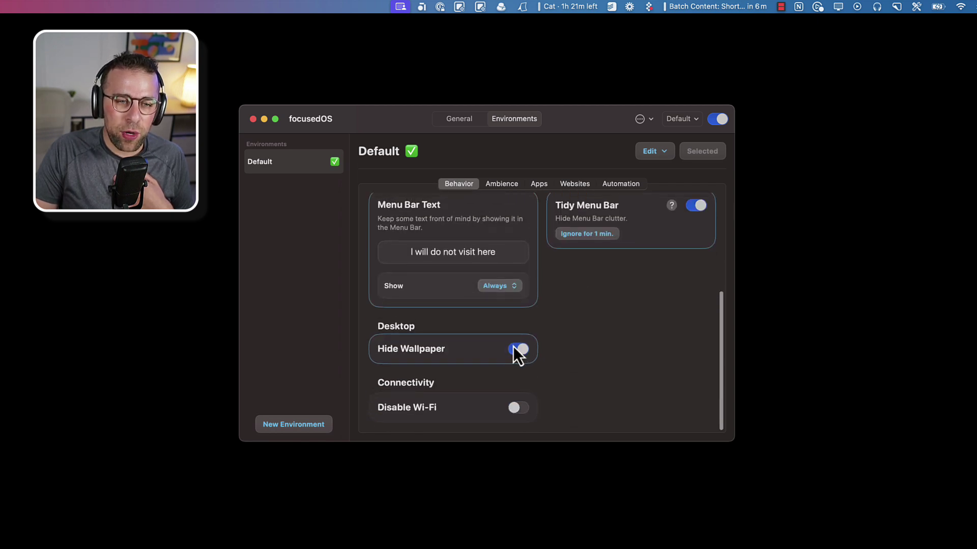
click(519, 349)
click(519, 349)
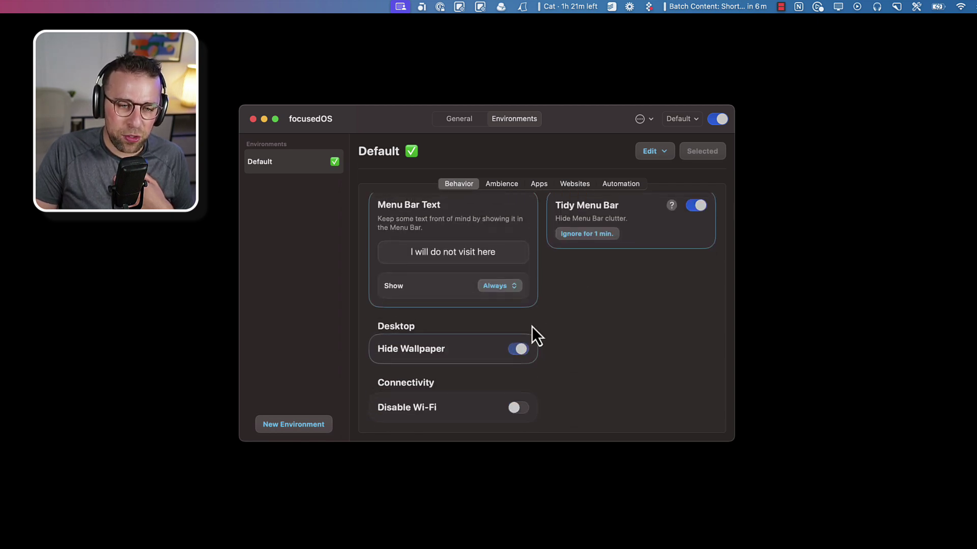
- Lower the Window Dimming level to about one fifth and preview the desktop with Hide Wallpaper switched off and on again
scroll(534, 320, up, 5)
click(443, 300)
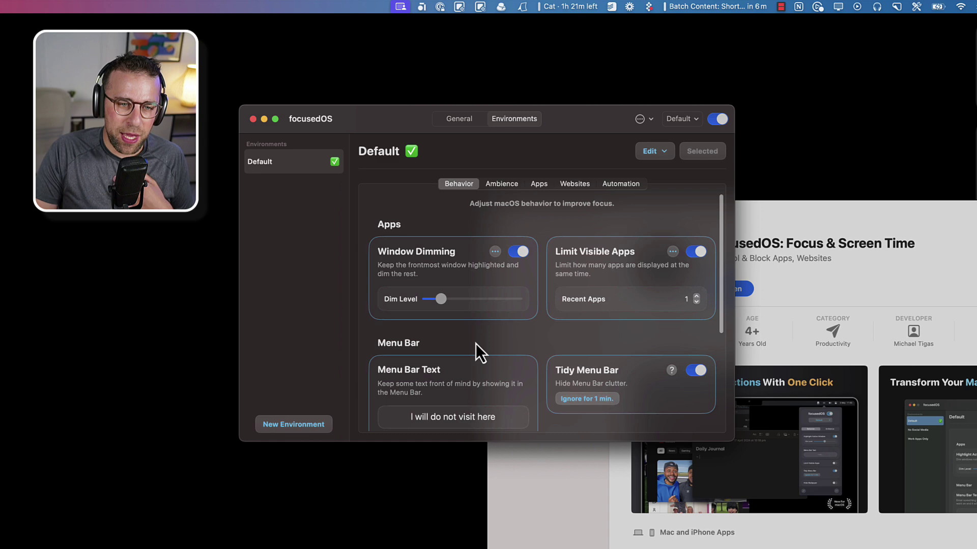
scroll(475, 344, down, 5)
click(517, 350)
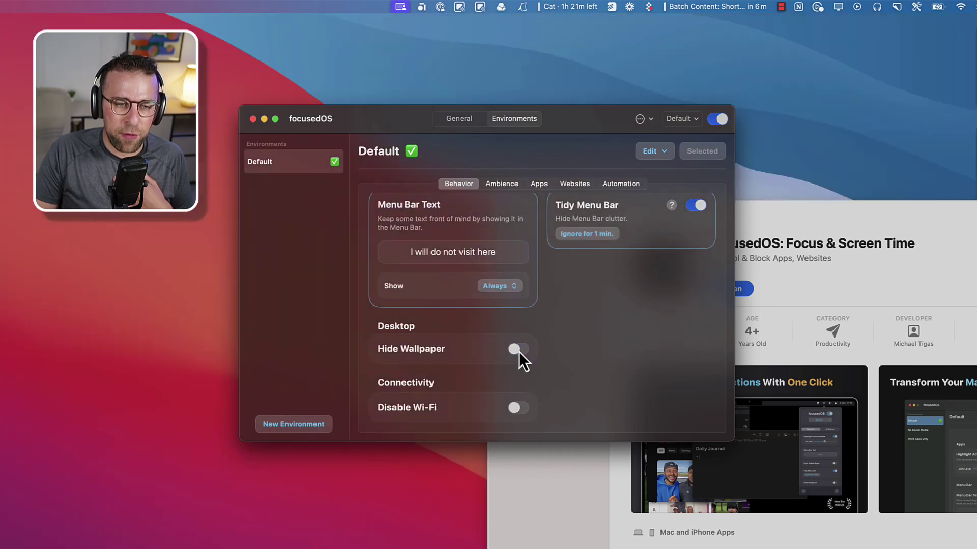
click(518, 350)
- Return the Default environment's Window Dimming level to its maximum and look over the remaining behavior options
scroll(490, 274, up, 5)
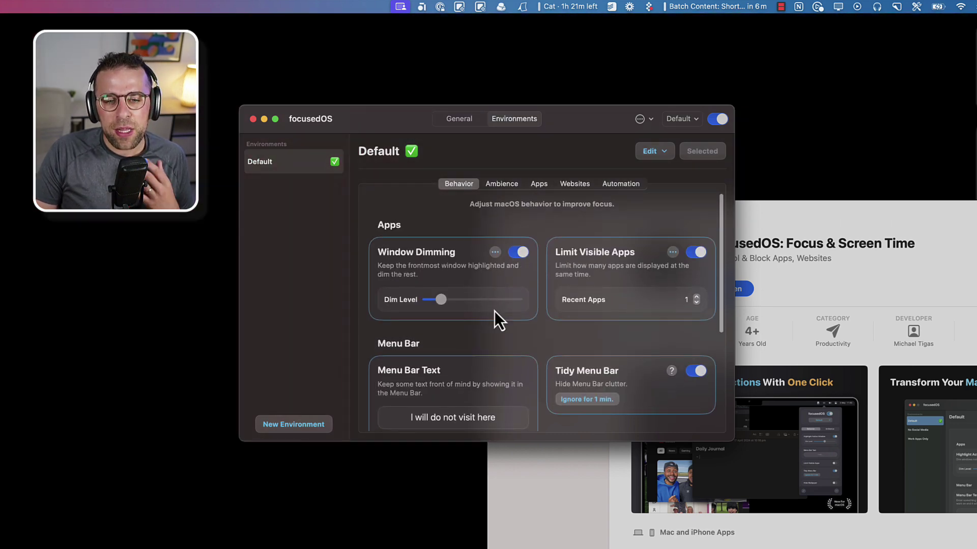
drag(459, 303, 526, 303)
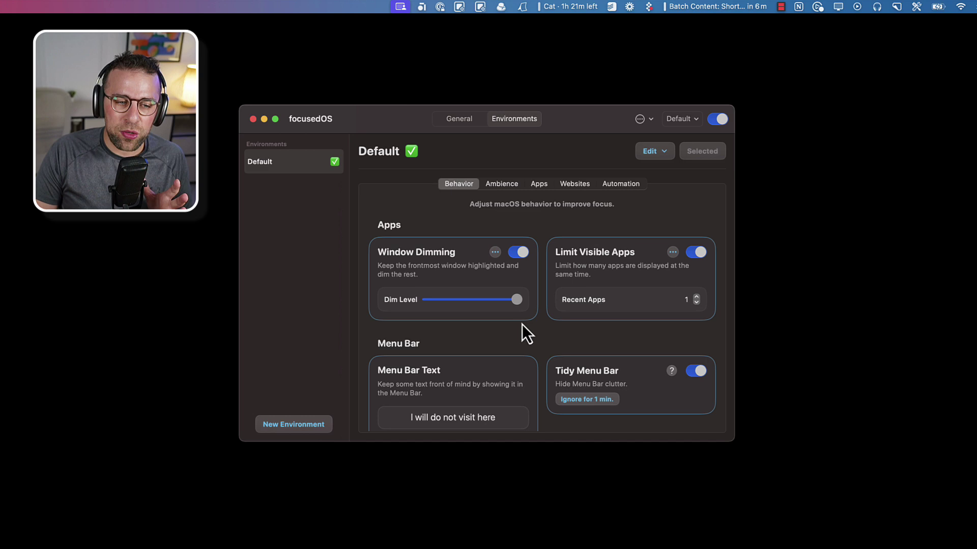
scroll(496, 324, down, 5)
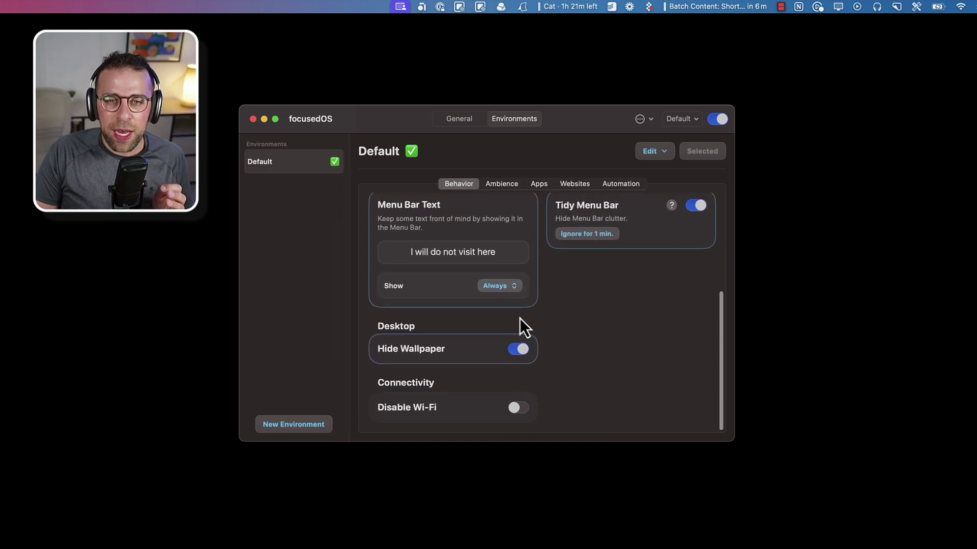
scroll(551, 320, up, 5)
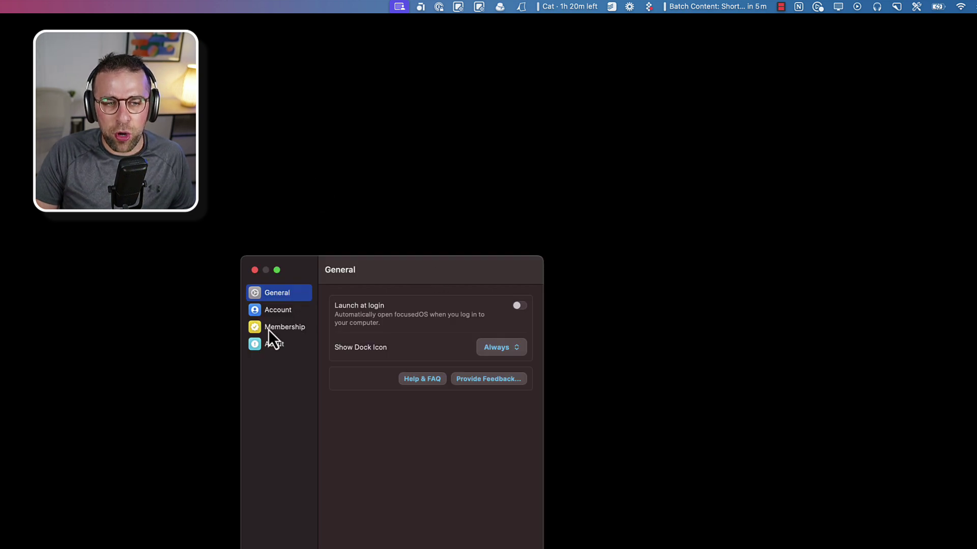
- Check the membership plan and renewal date in the app settings and close the settings window
click(269, 328)
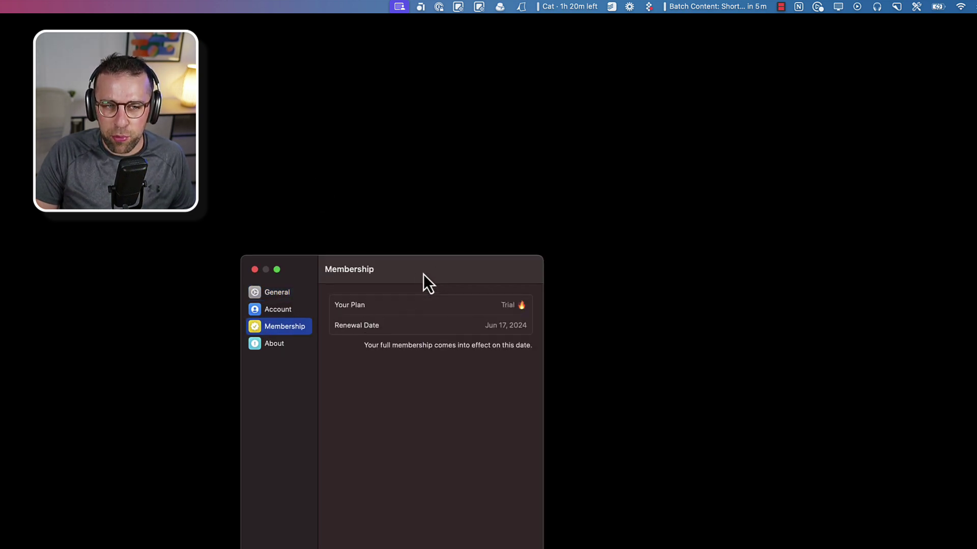
drag(423, 273, 538, 130)
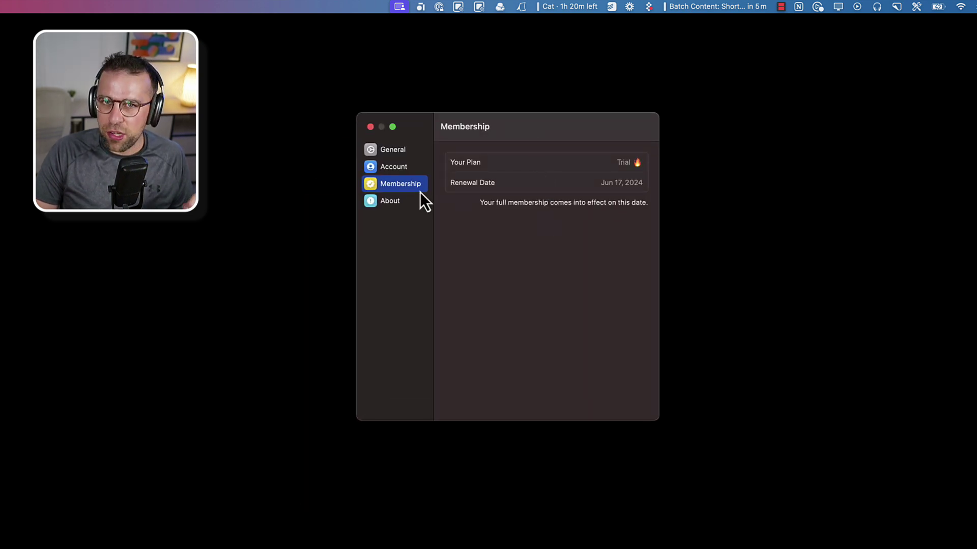
click(371, 126)
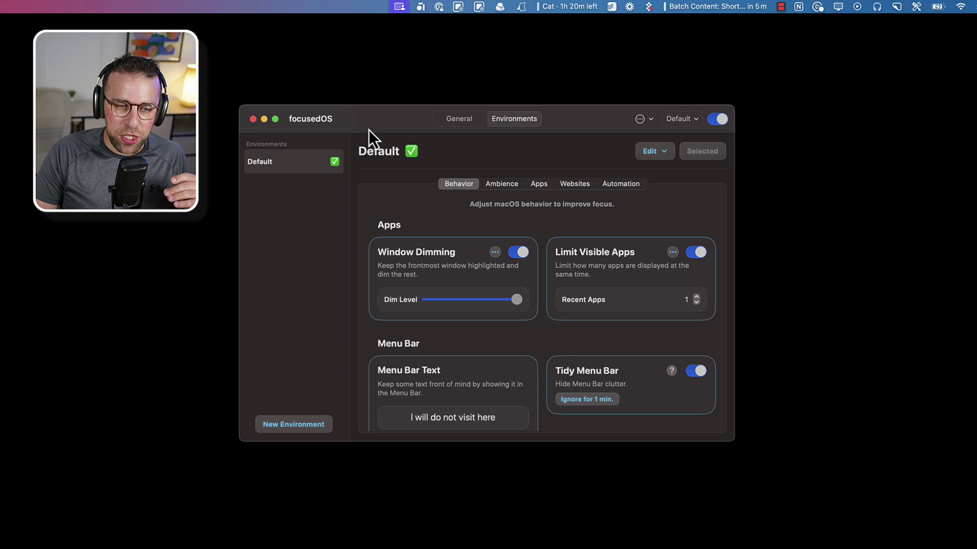
- Move the focusedOS window slightly lower and review the Default environment's Behavior settings
drag(411, 128, 411, 149)
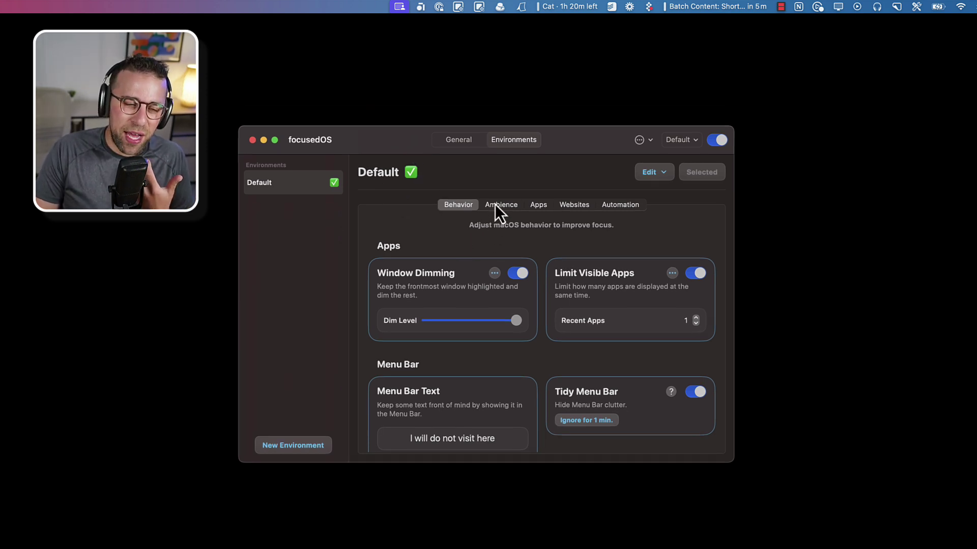
scroll(497, 324, down, 5)
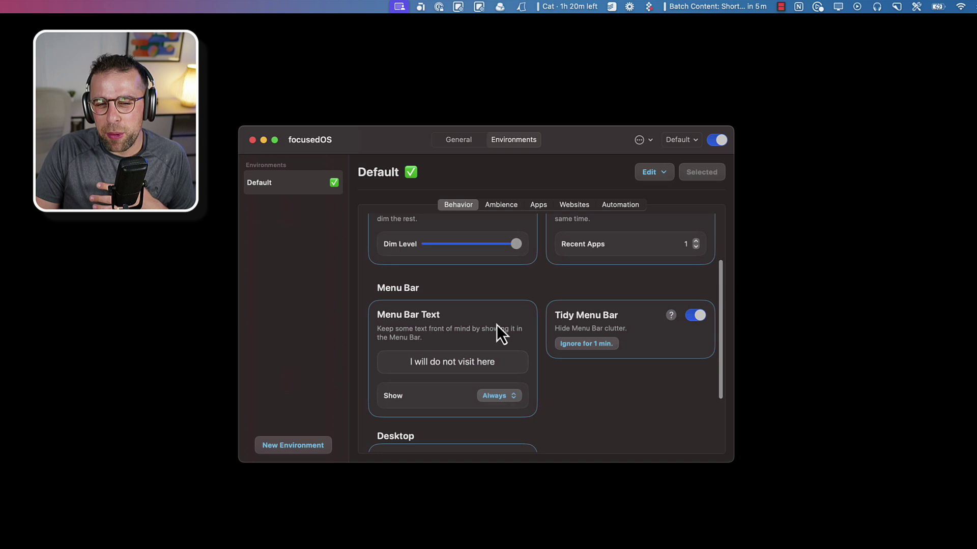
scroll(496, 325, up, 5)
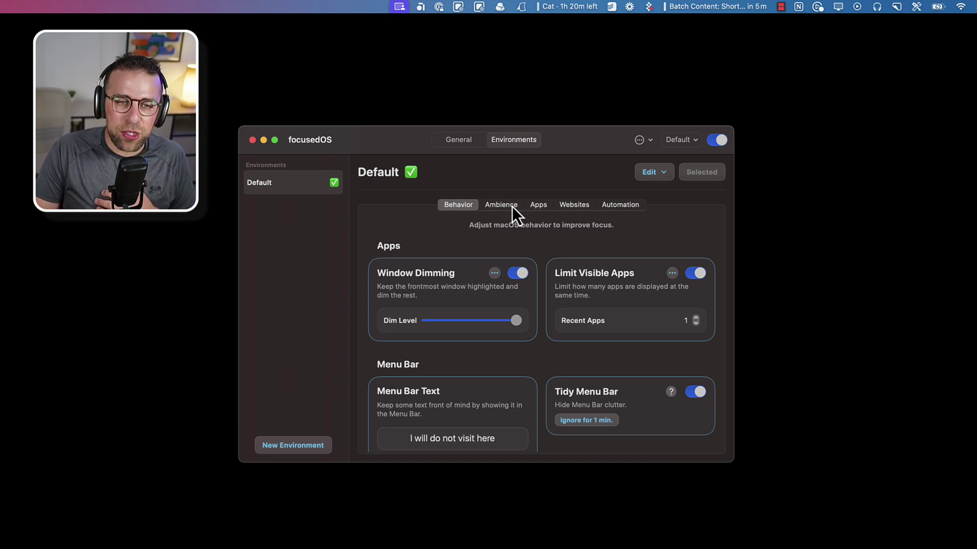
- Browse the Default environment's ambient sounds and open its settings for apps and websites
click(501, 205)
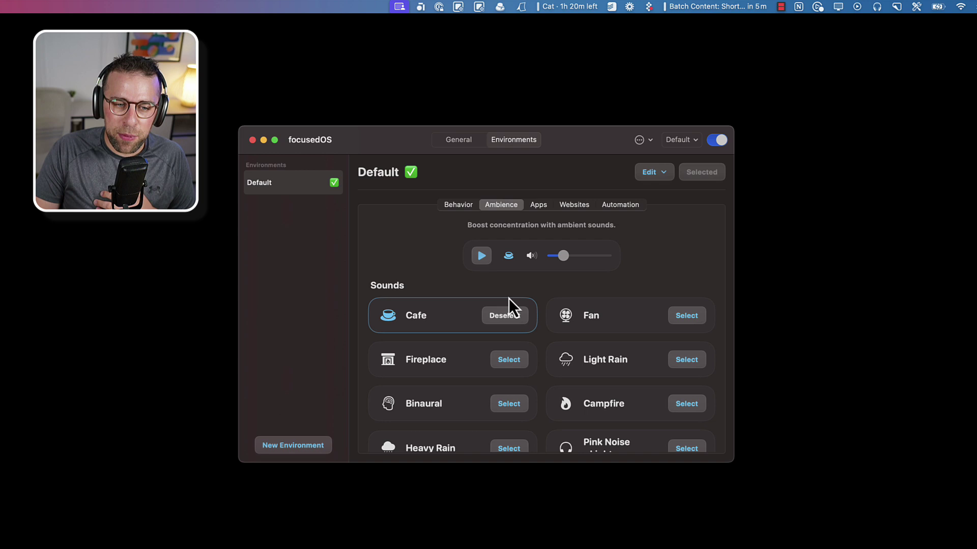
scroll(509, 298, down, 1)
scroll(526, 297, up, 1)
scroll(525, 279, down, 5)
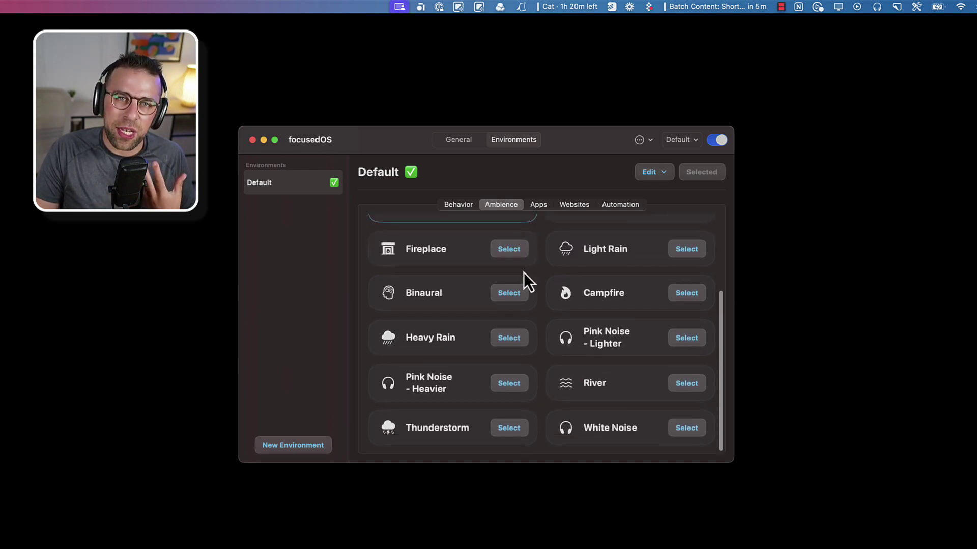
scroll(524, 272, up, 5)
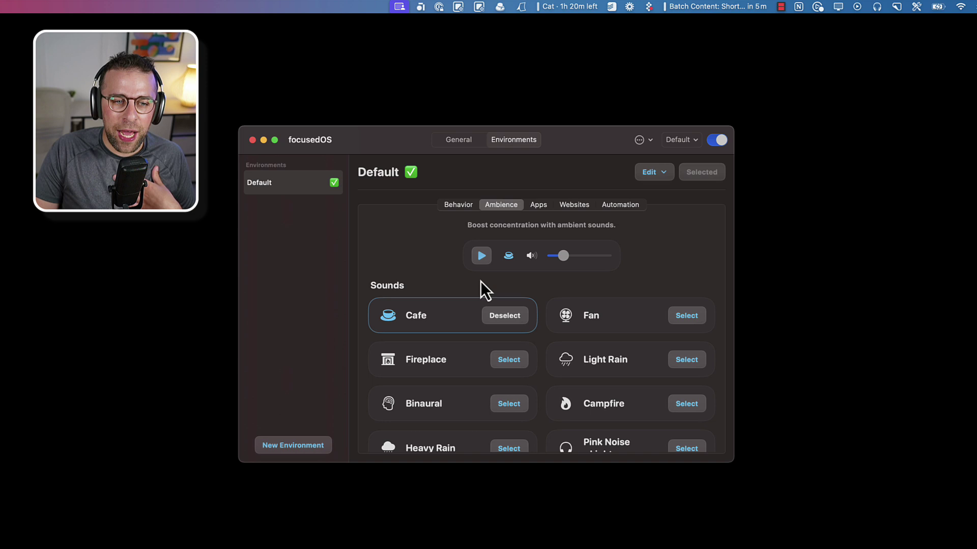
click(539, 205)
click(573, 209)
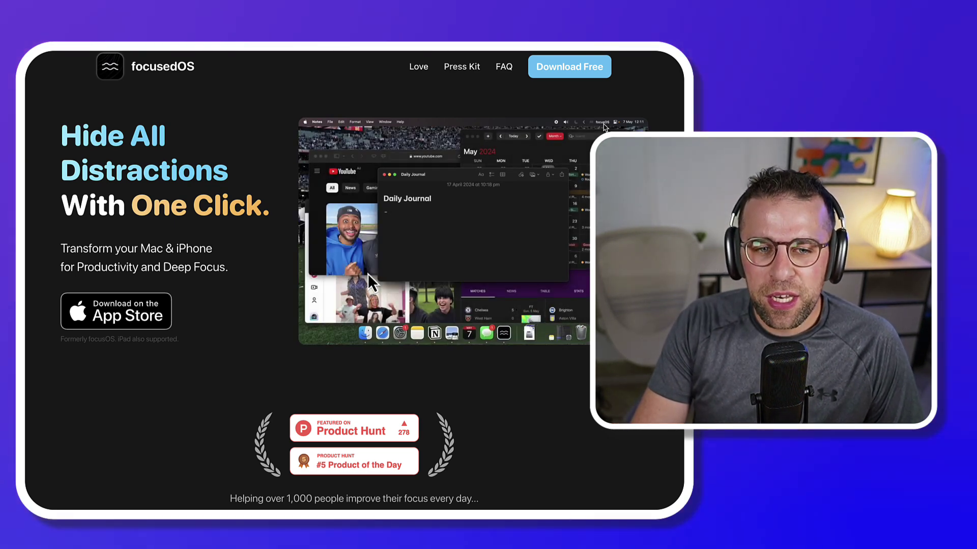
- Read through the focusedOS website's feature sections on focus, ambient sounds, app and website blocking, iPhone linking and downloading
scroll(368, 274, down, 6)
scroll(373, 283, down, 3)
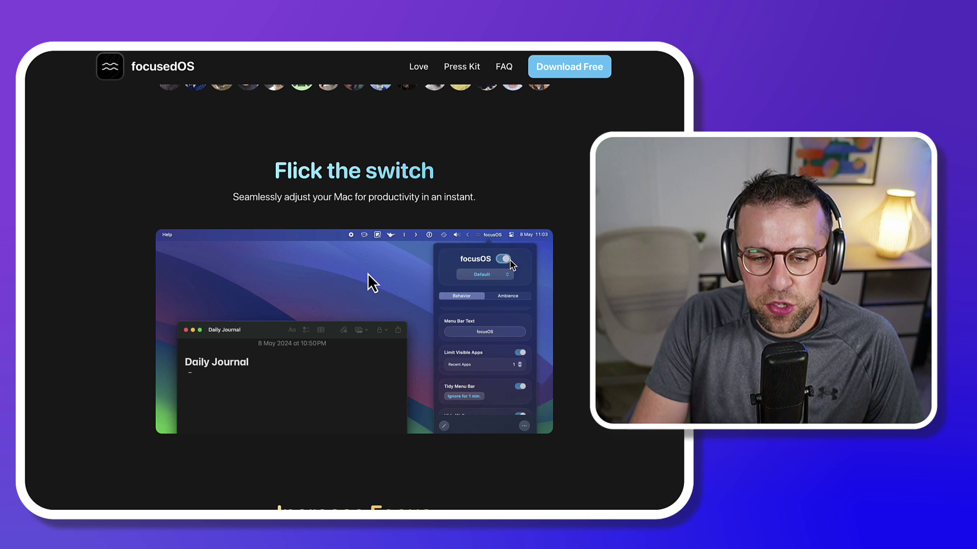
scroll(368, 274, down, 4)
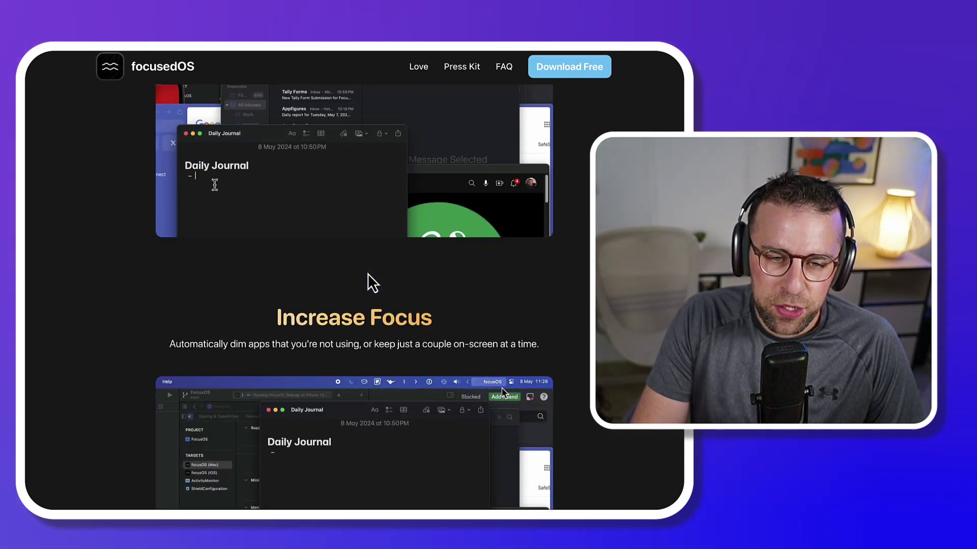
scroll(368, 273, up, 3)
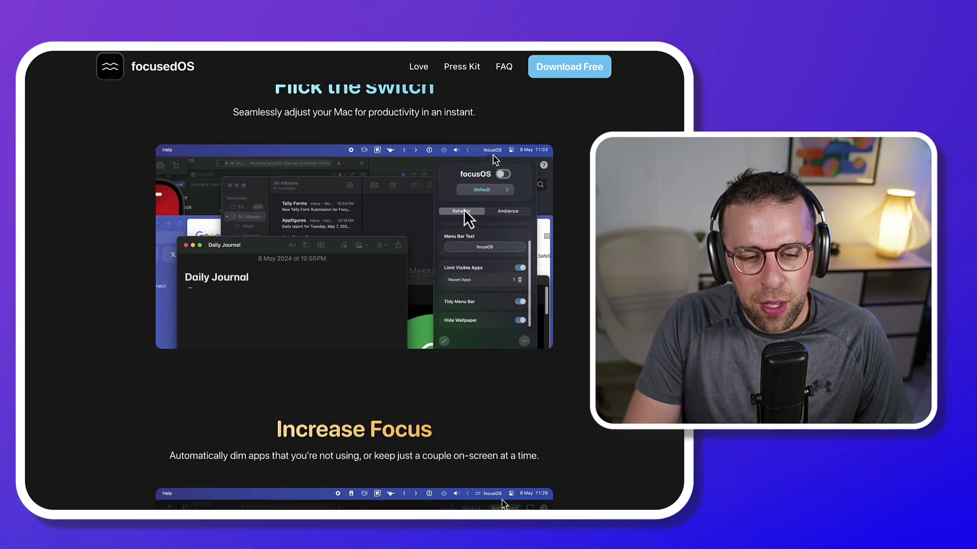
scroll(468, 219, down, 7)
scroll(464, 209, down, 1)
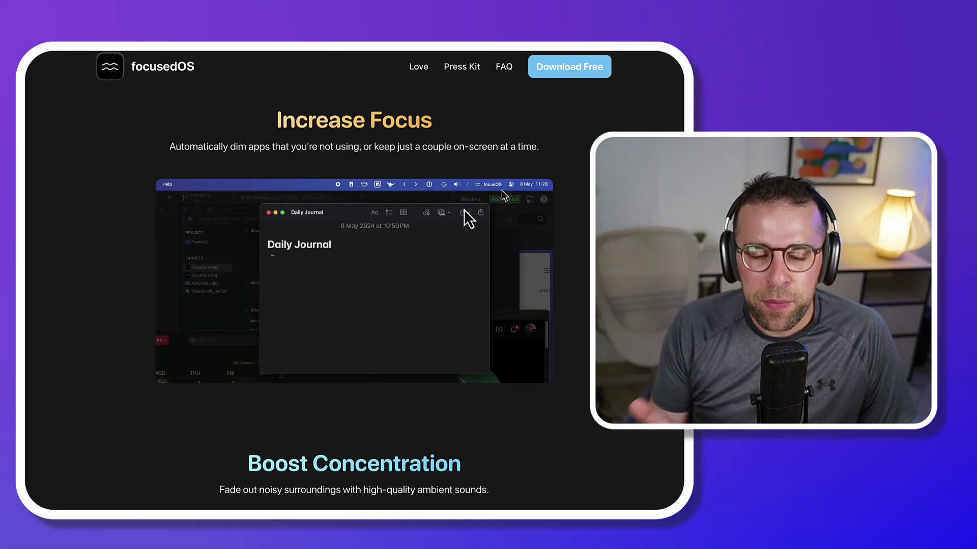
scroll(464, 209, down, 15)
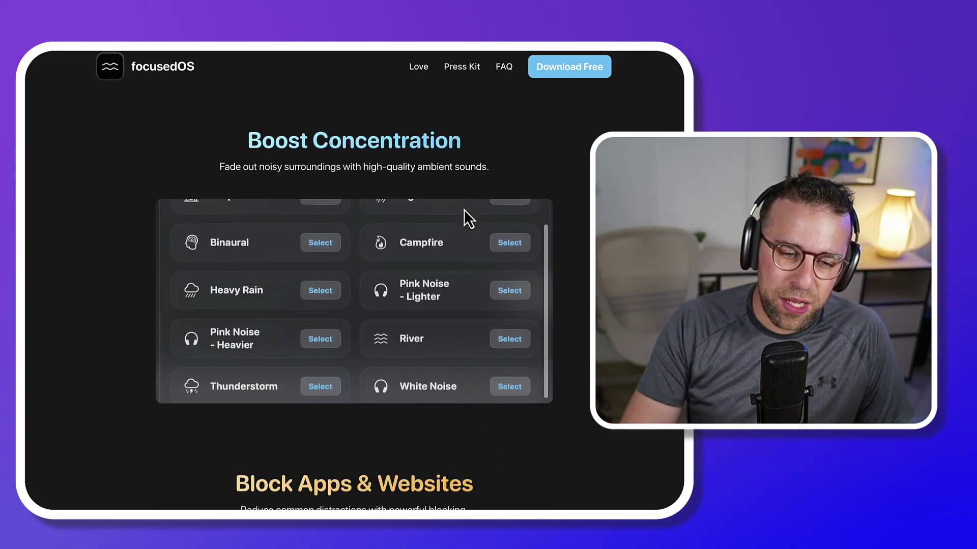
scroll(463, 209, down, 5)
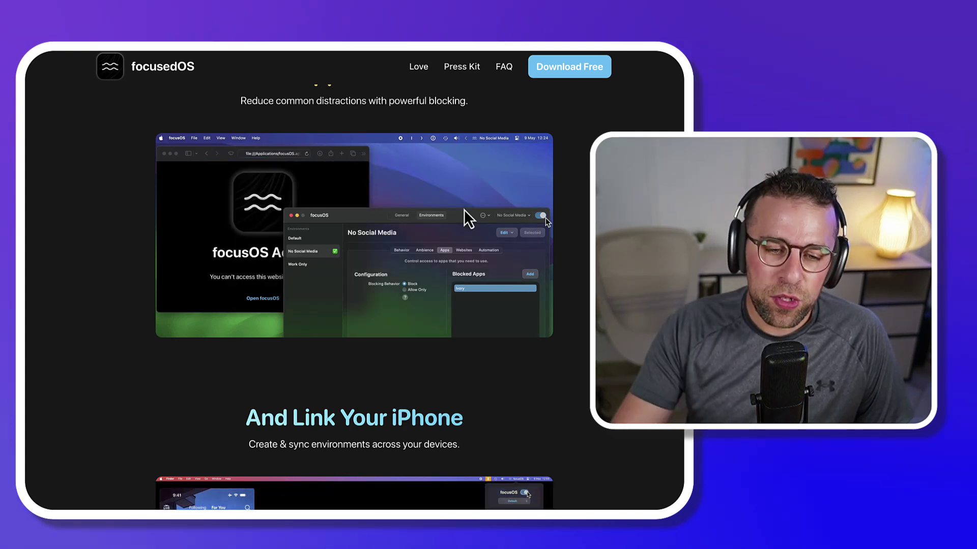
scroll(464, 210, down, 6)
scroll(464, 209, down, 6)
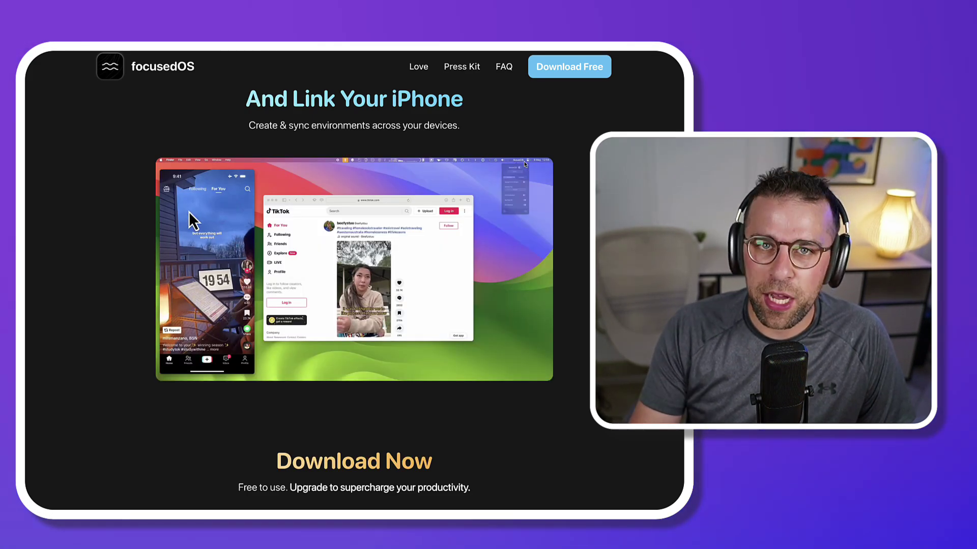
scroll(188, 211, down, 6)
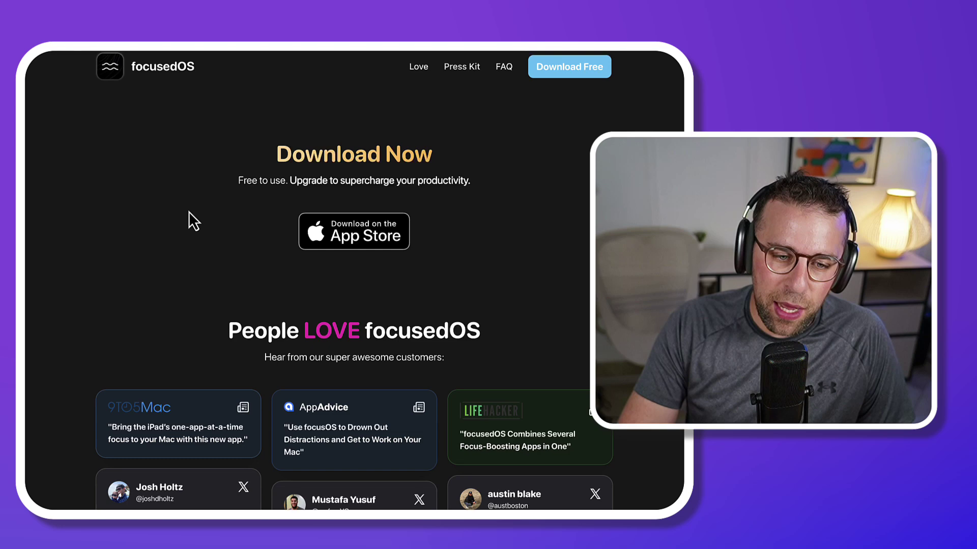